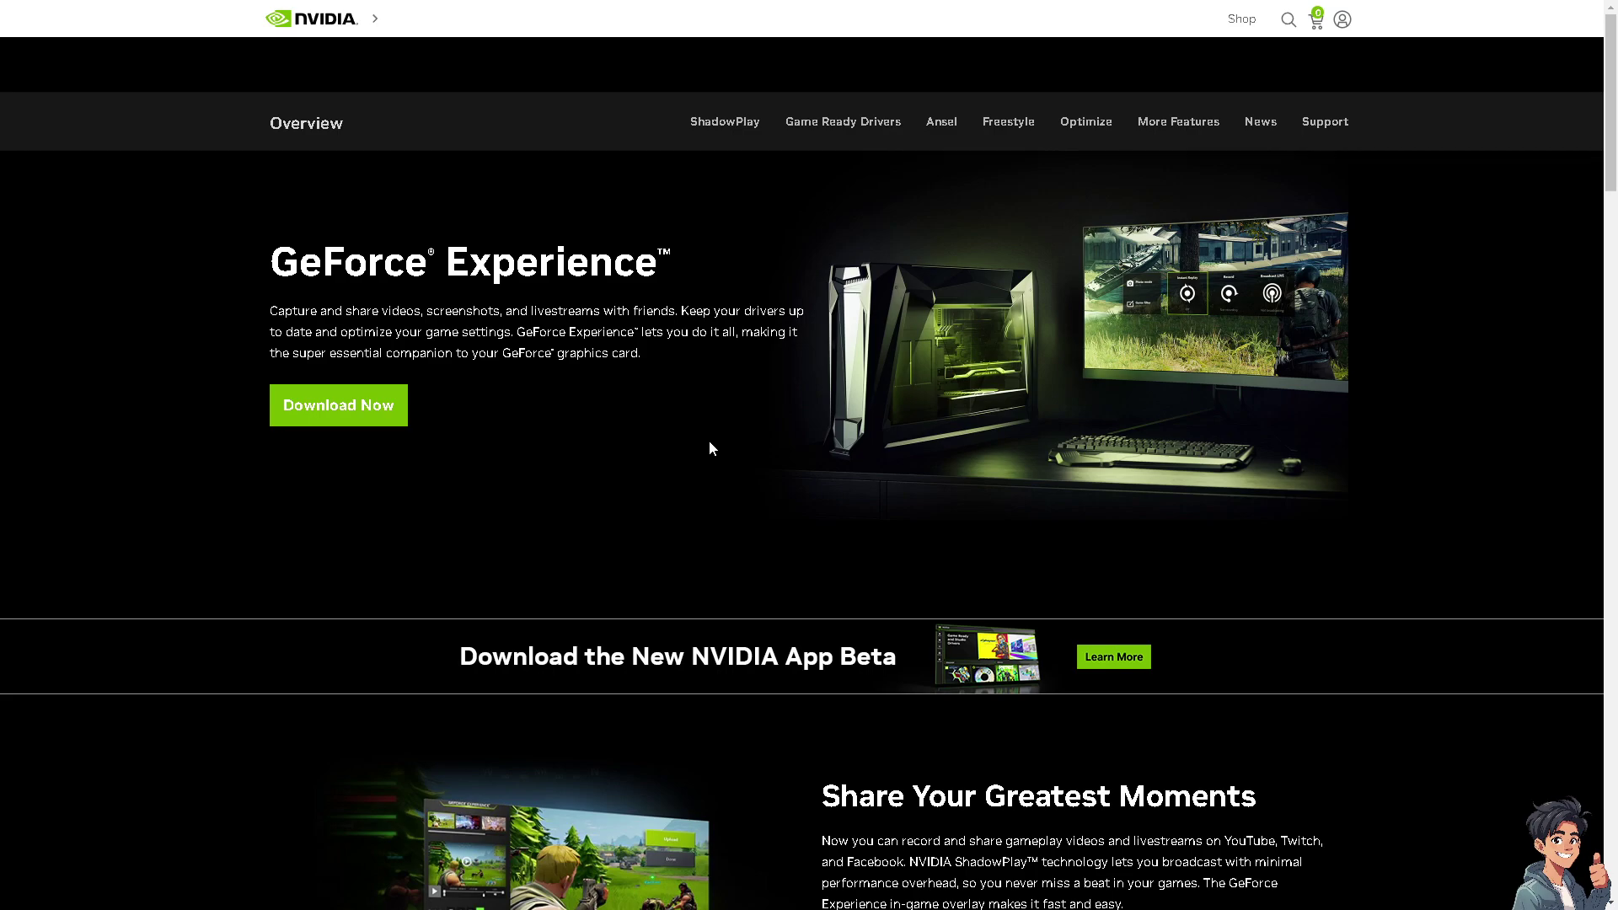
scroll(704, 472, "down", 1)
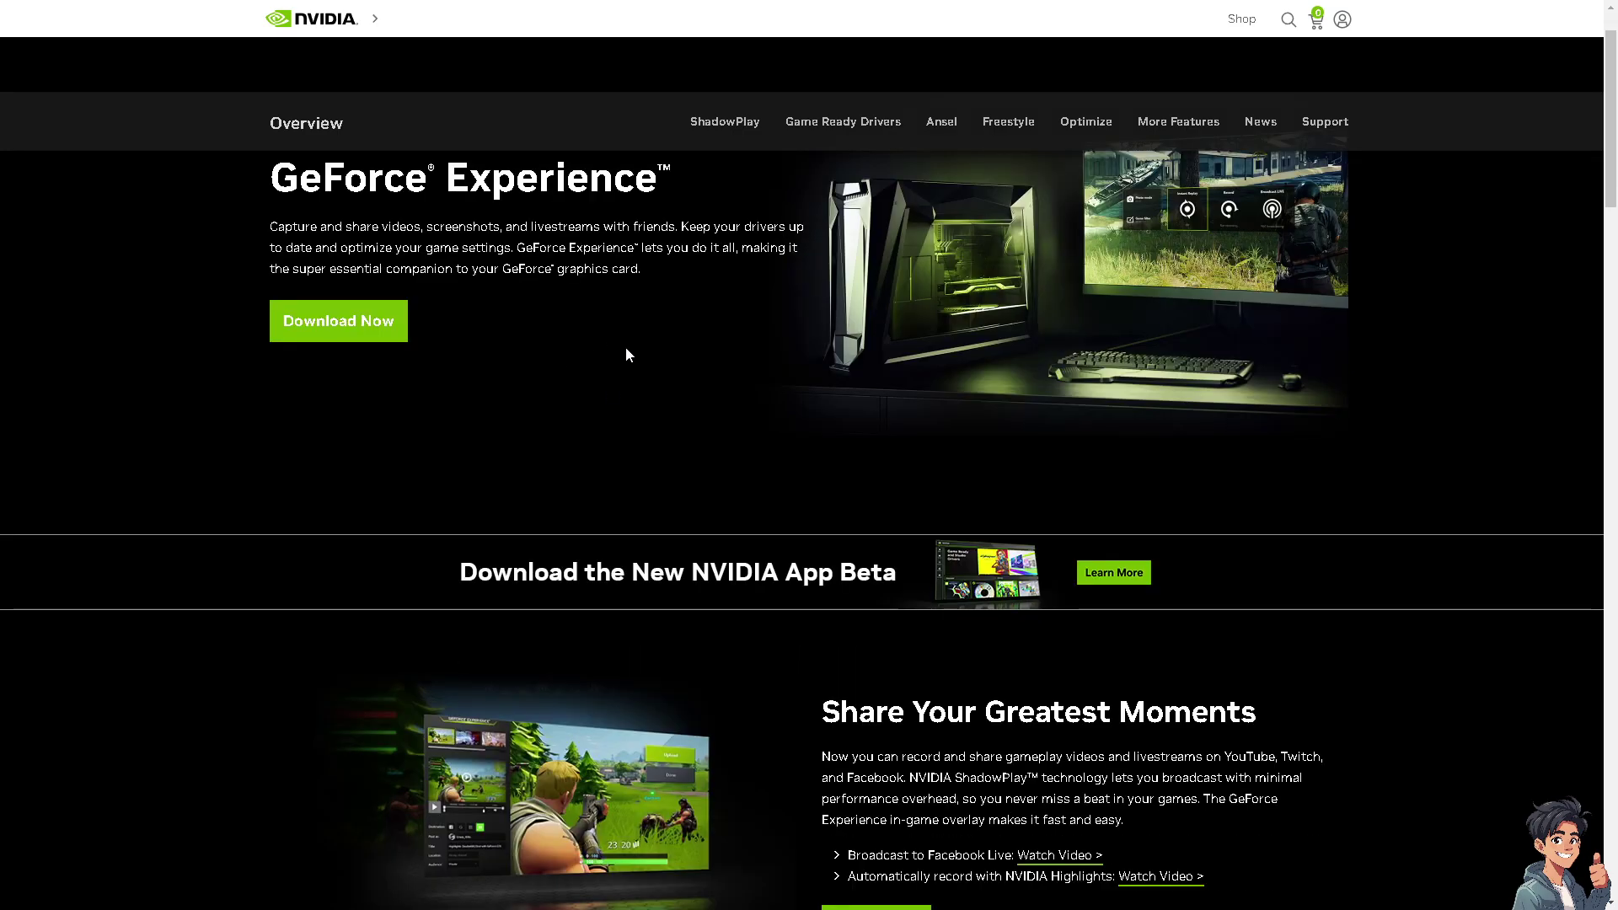
scroll(625, 355, "up", 1)
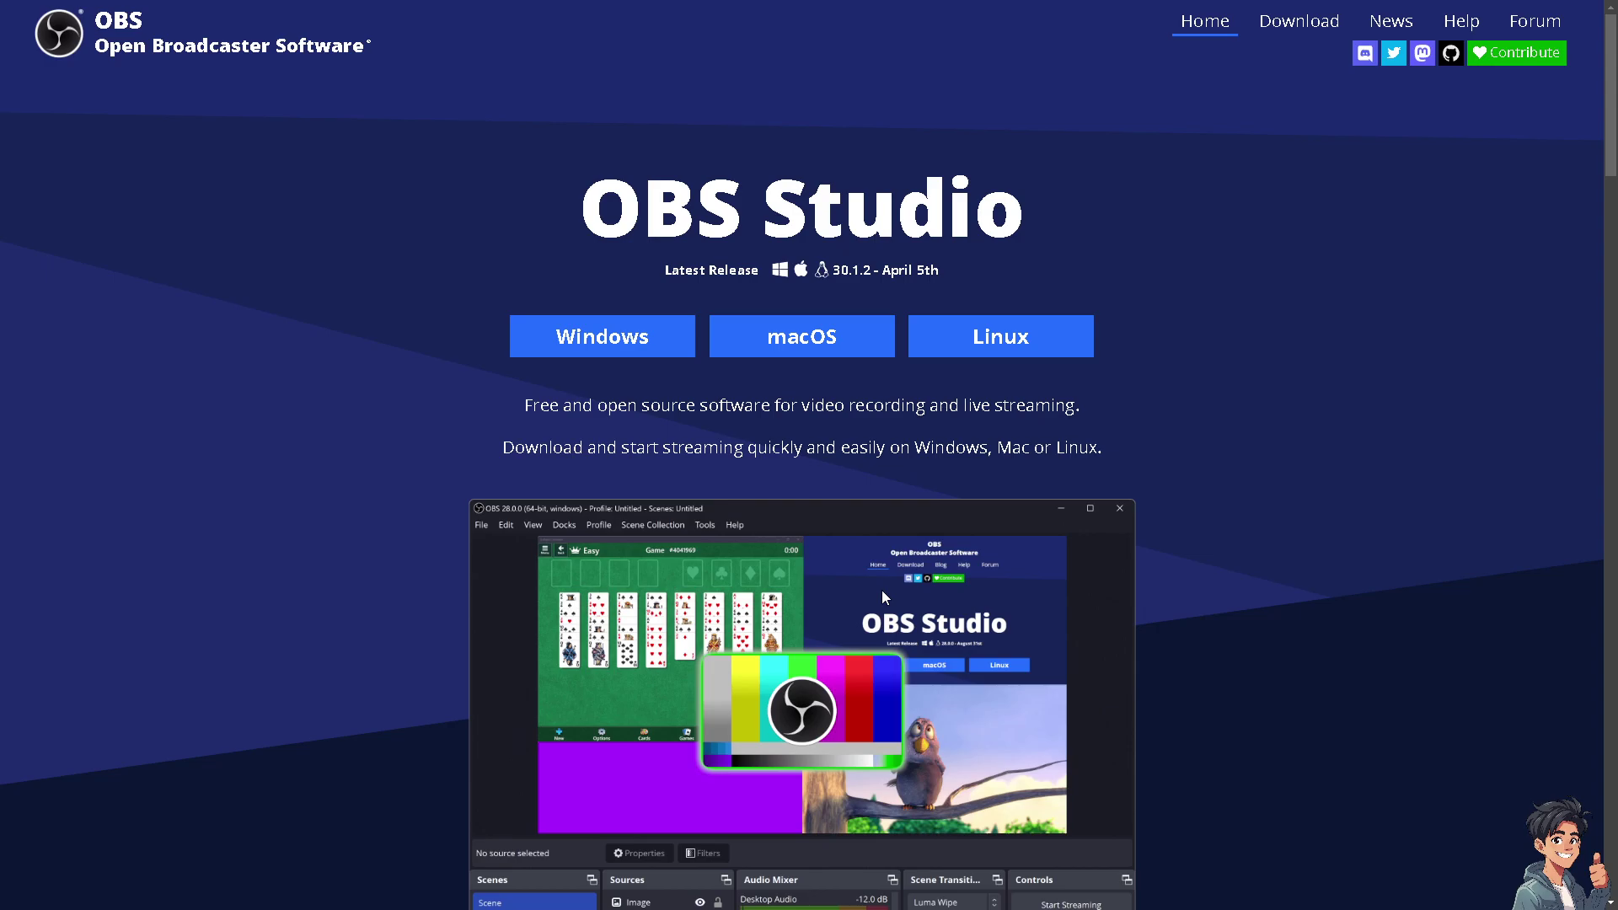
scroll(882, 589, "down", 1)
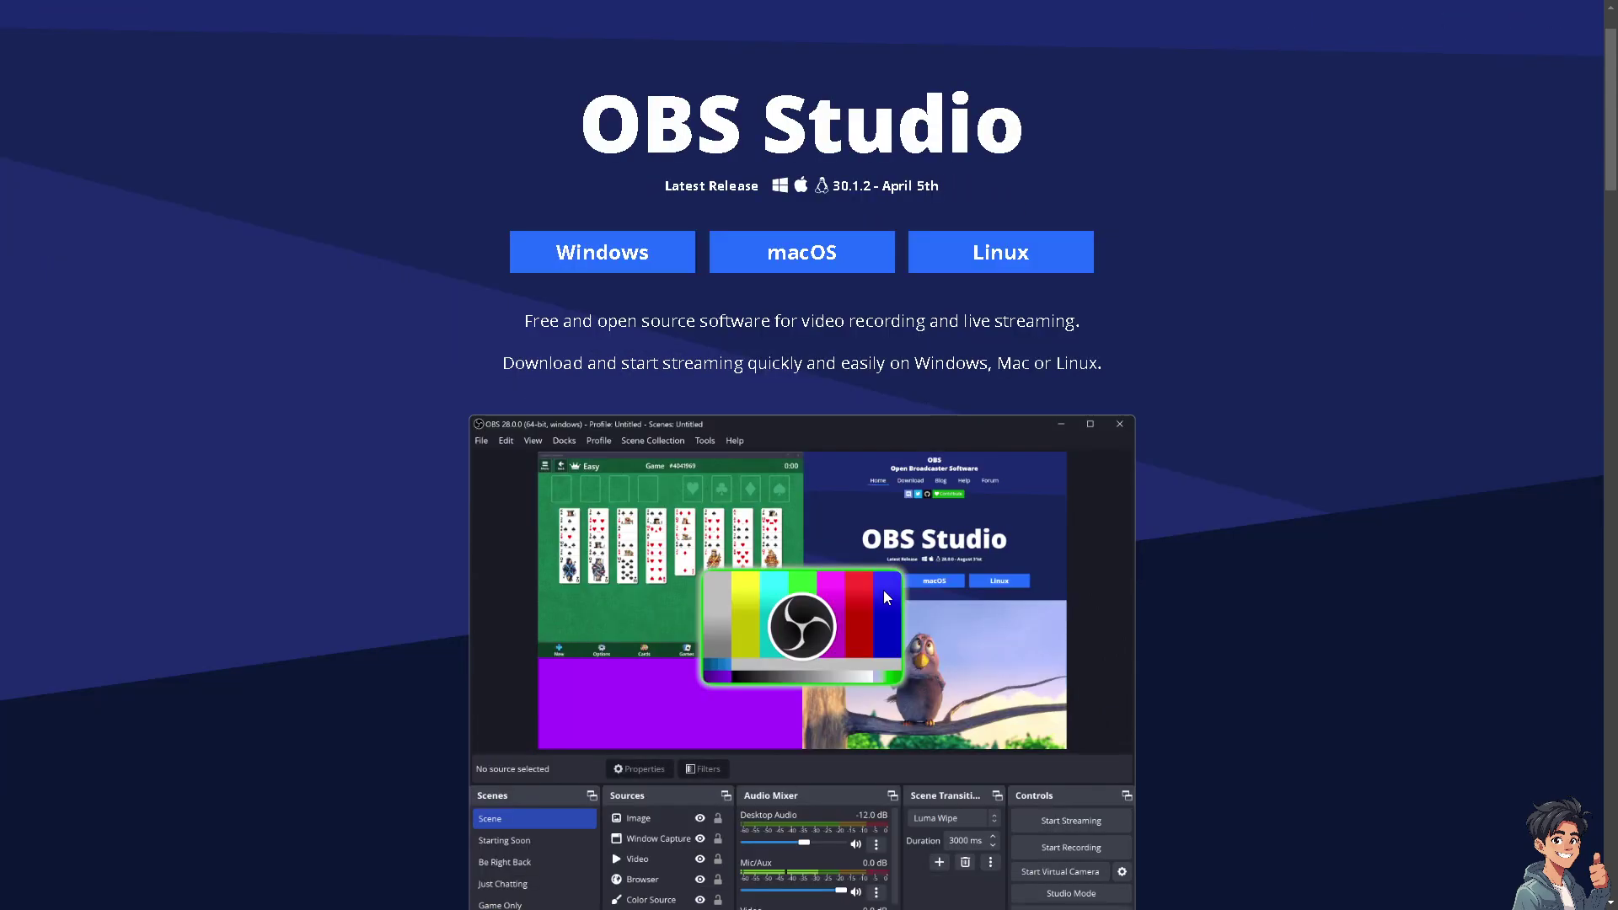
scroll(881, 590, "down", 2)
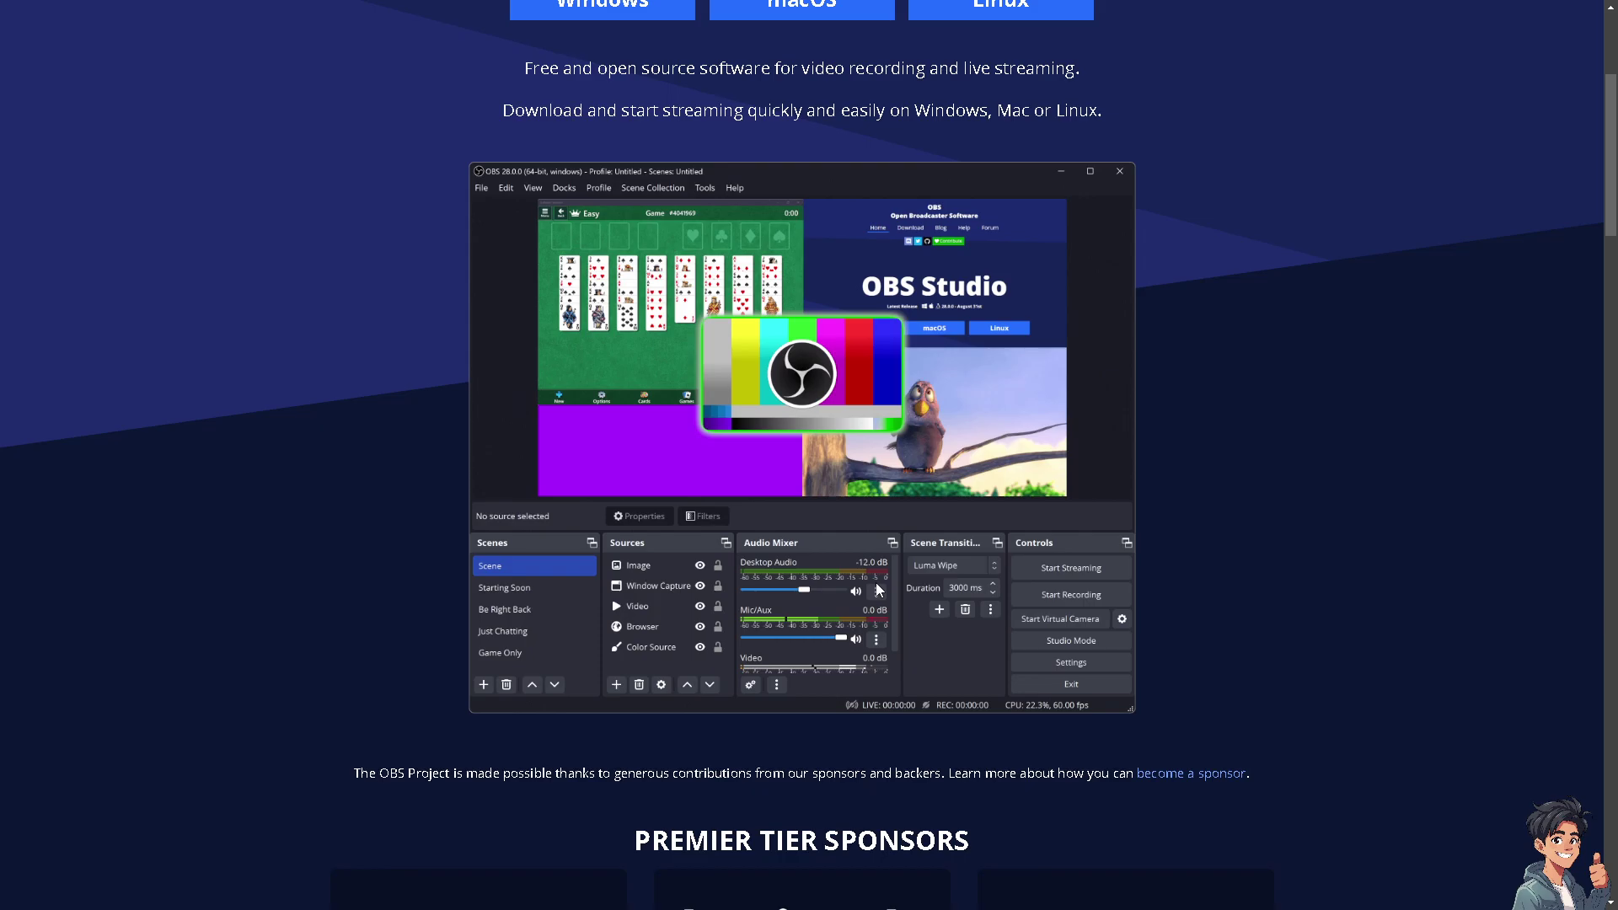
scroll(877, 582, "down", 2)
scroll(877, 582, "down", 2)
scroll(877, 582, "down", 1)
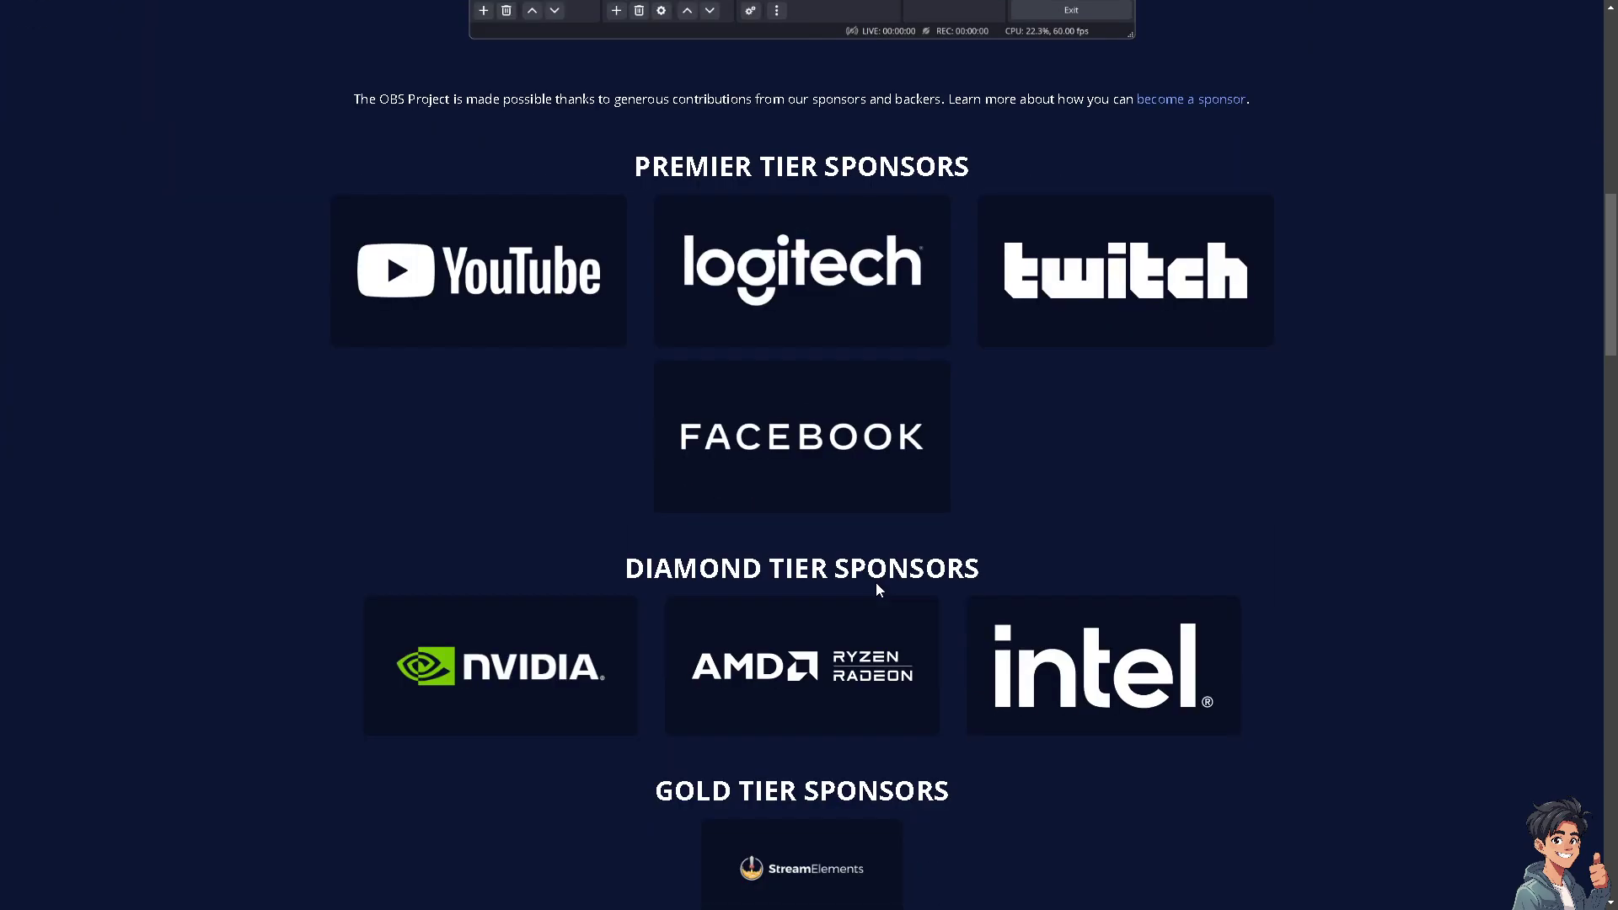
scroll(876, 582, "down", 1)
scroll(877, 582, "down", 3)
scroll(877, 582, "down", 2)
scroll(876, 582, "down", 2)
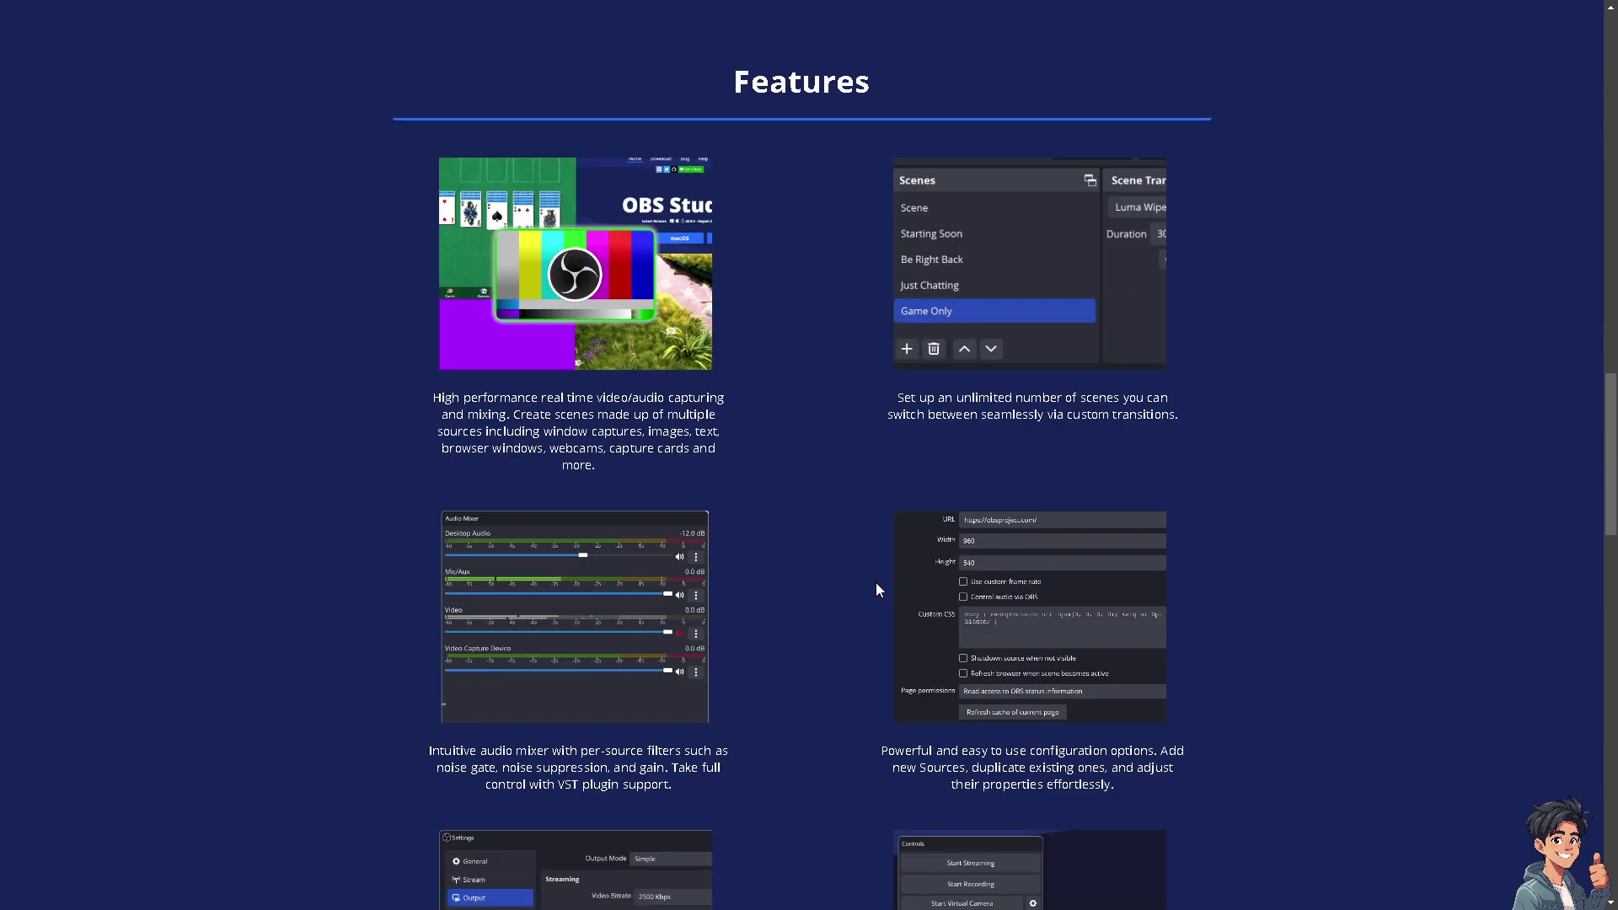
scroll(877, 583, "down", 2)
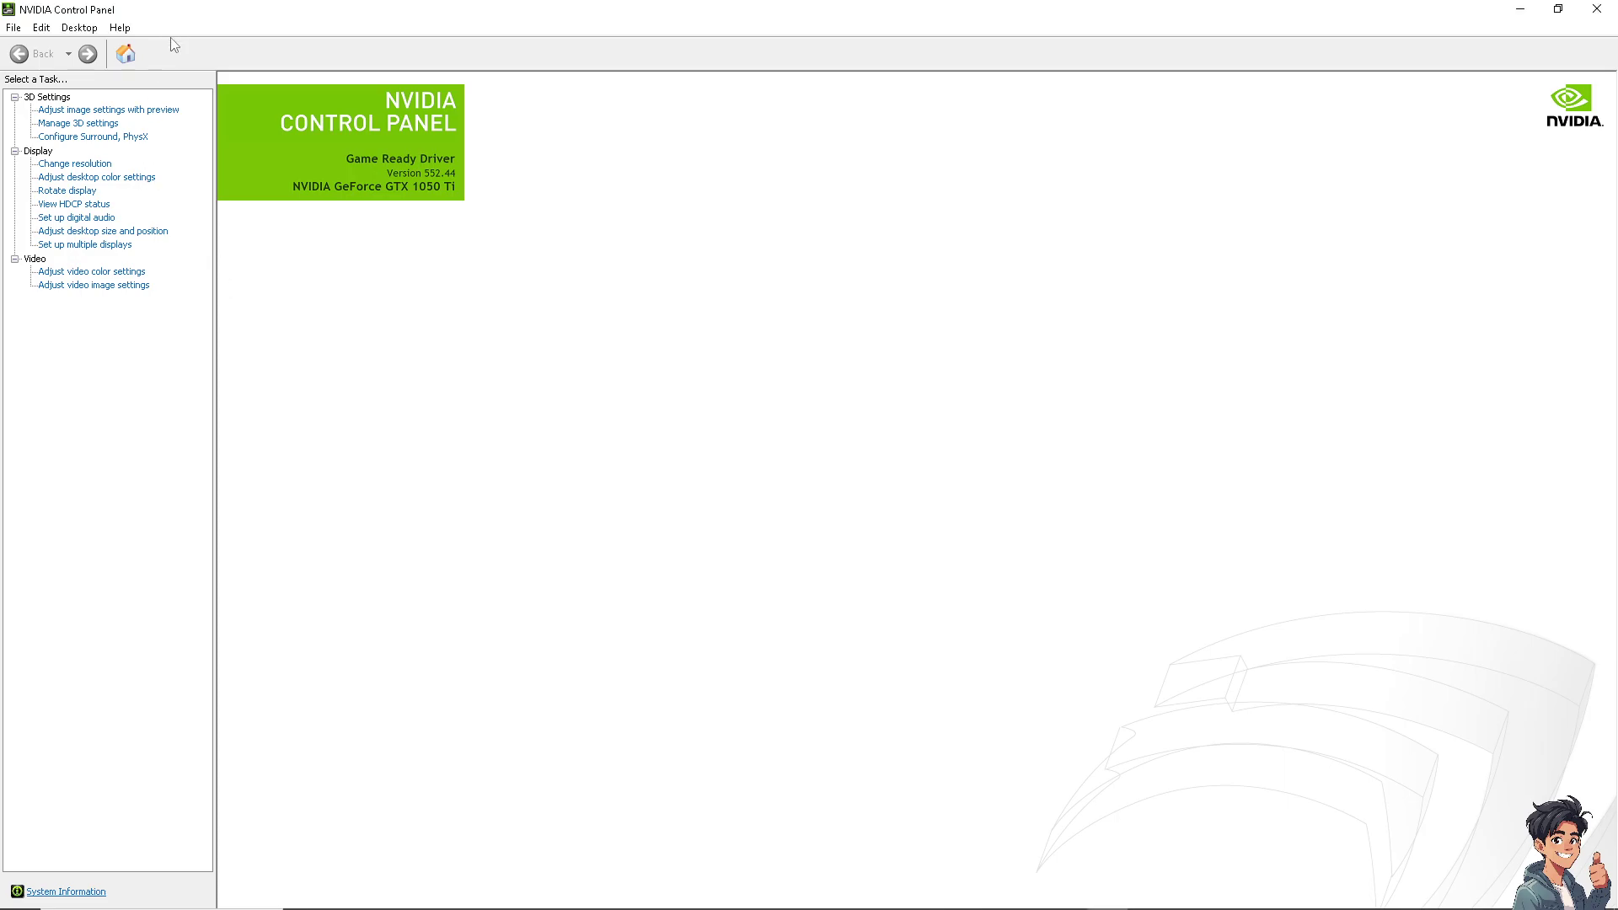
- Review the Program Settings under Manage 3D settings for OBS Studio
left_click(98, 130)
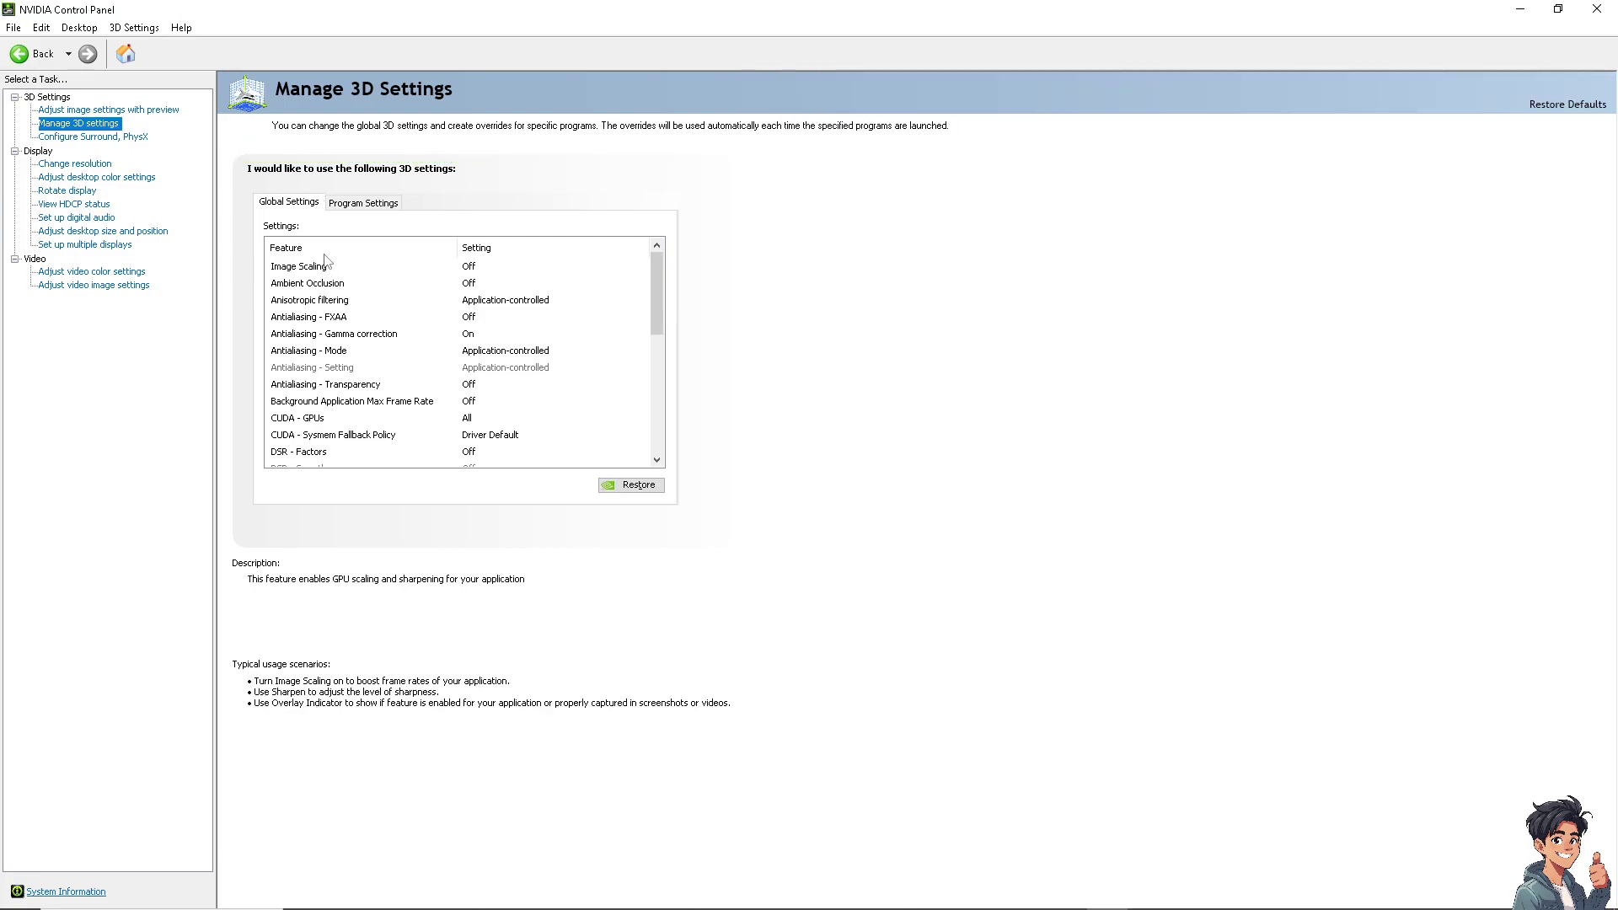
left_click(379, 205)
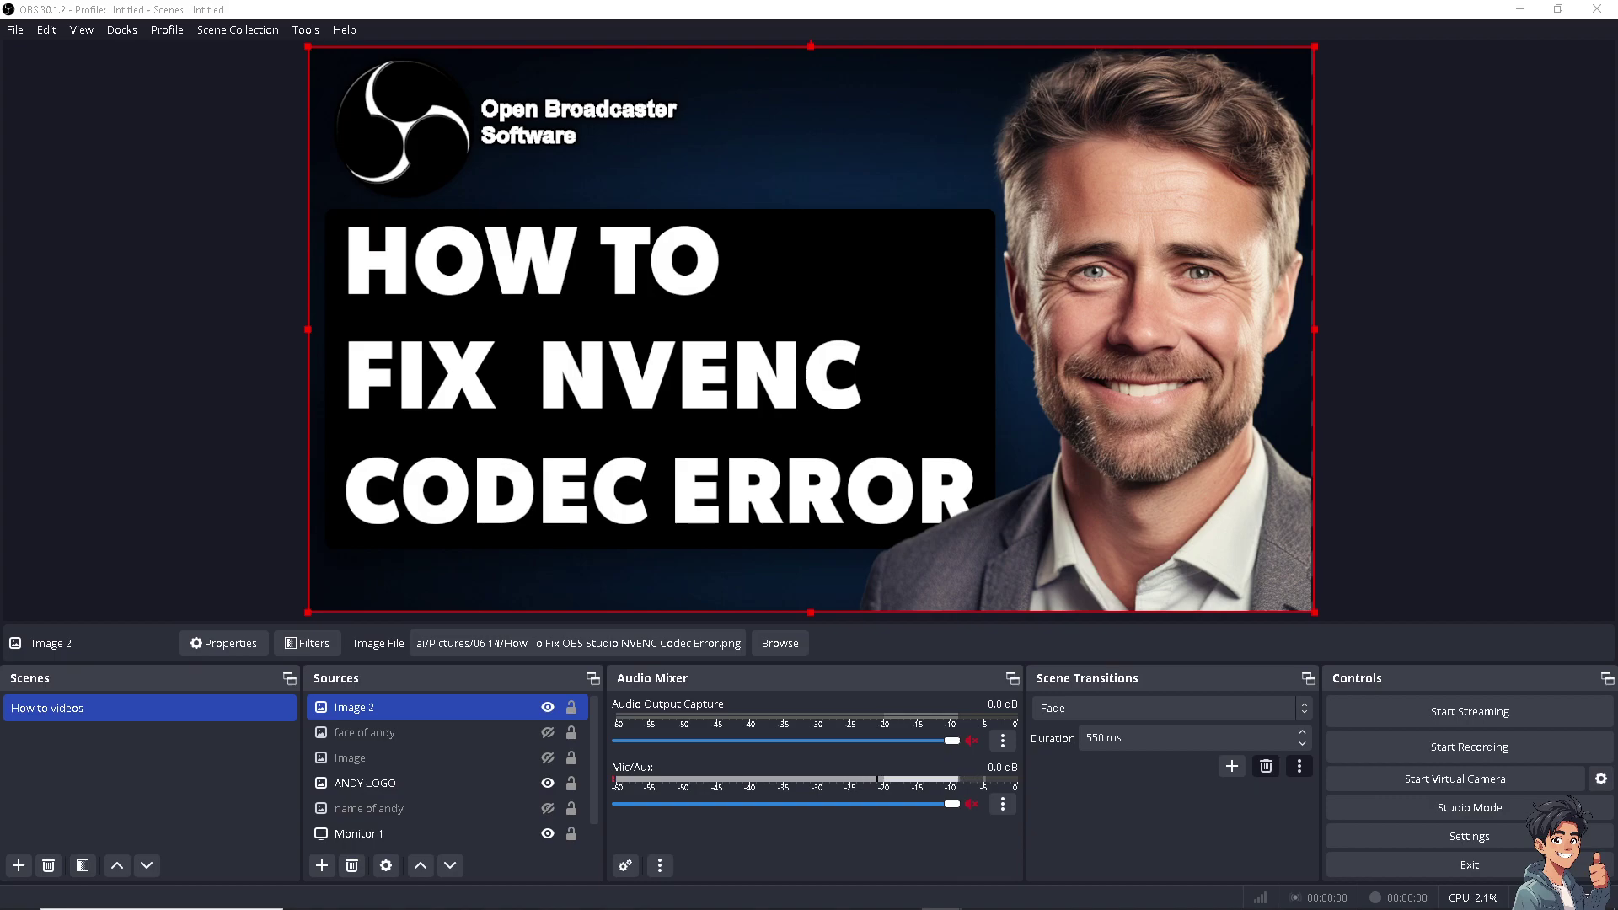
- Reach the Output page of OBS Settings via File > Settings to check the encoder
left_click(13, 31)
left_click(27, 109)
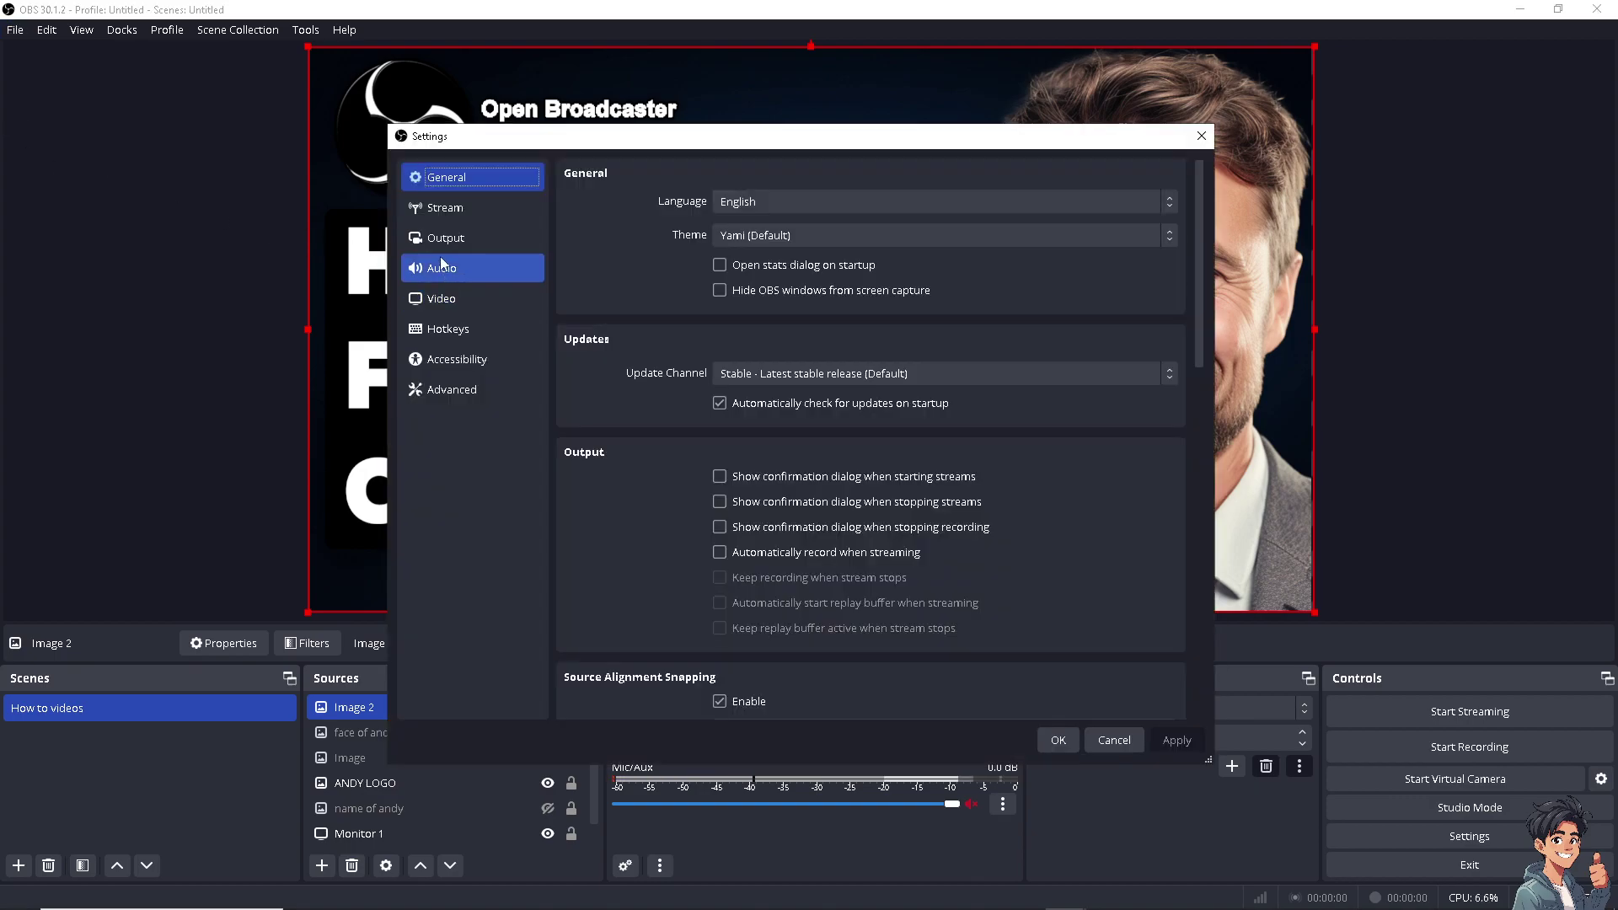
left_click(445, 238)
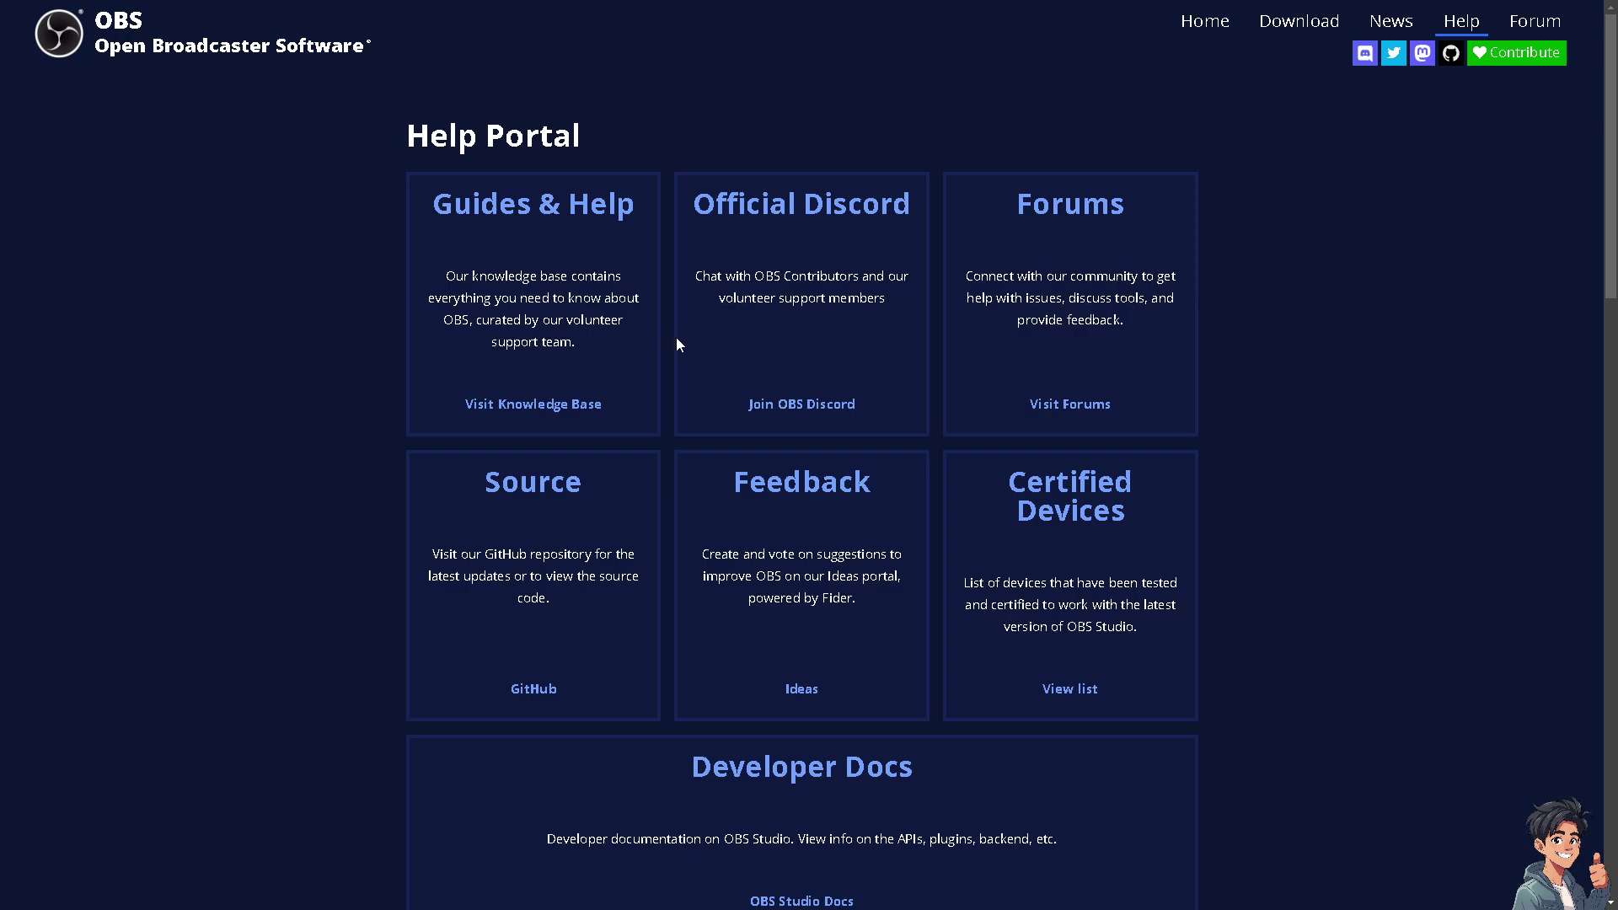
scroll(676, 337, "down", 2)
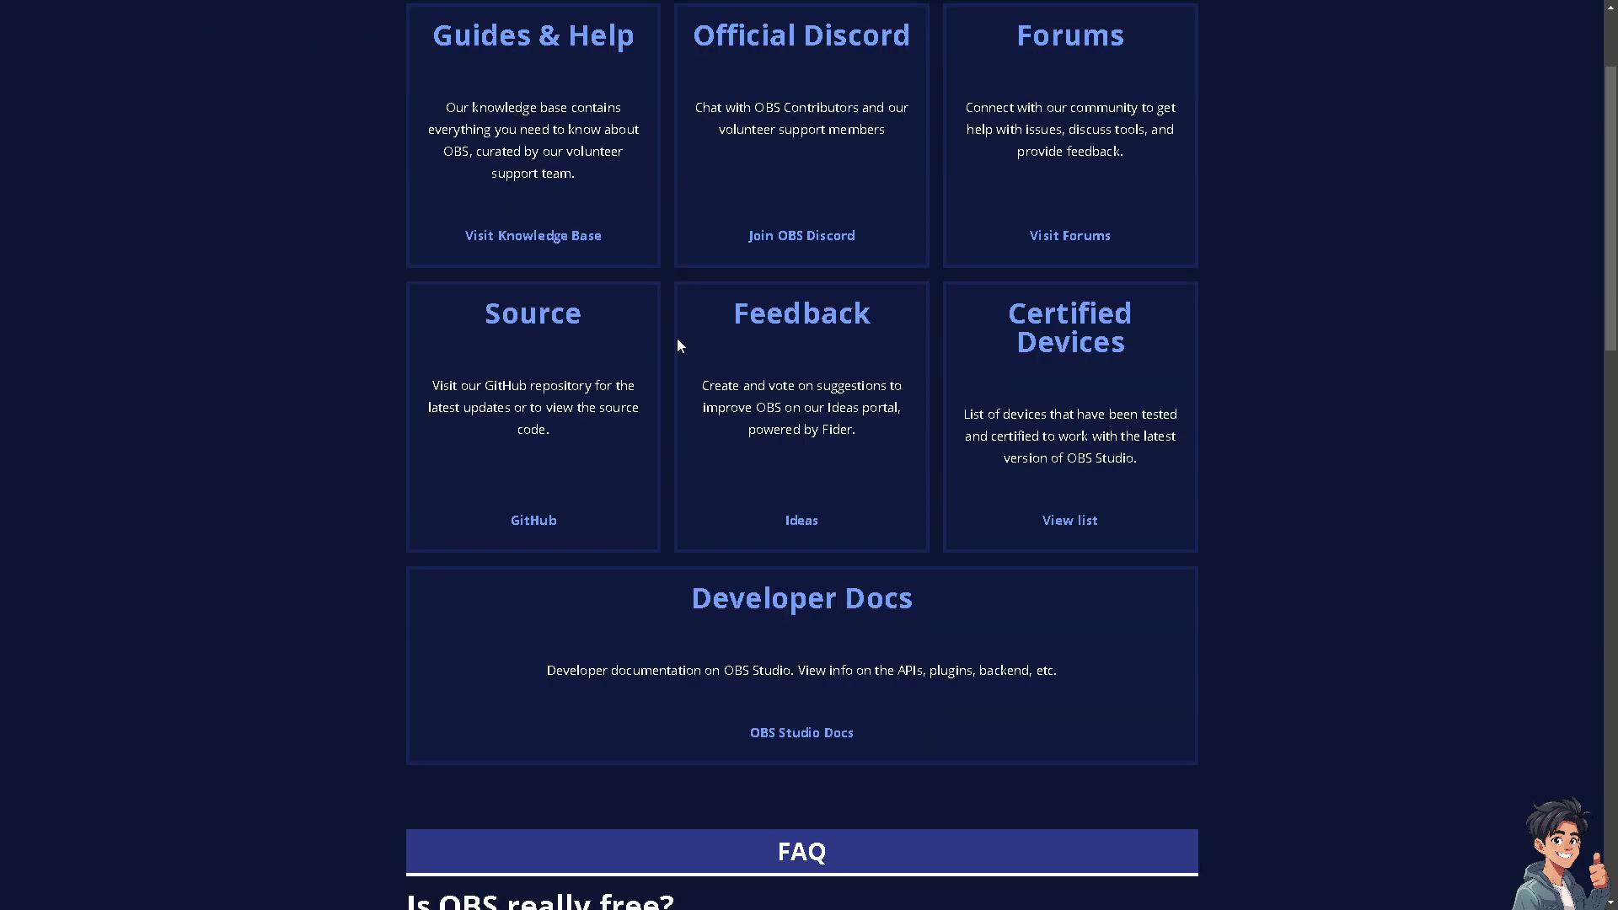
scroll(676, 337, "up", 1)
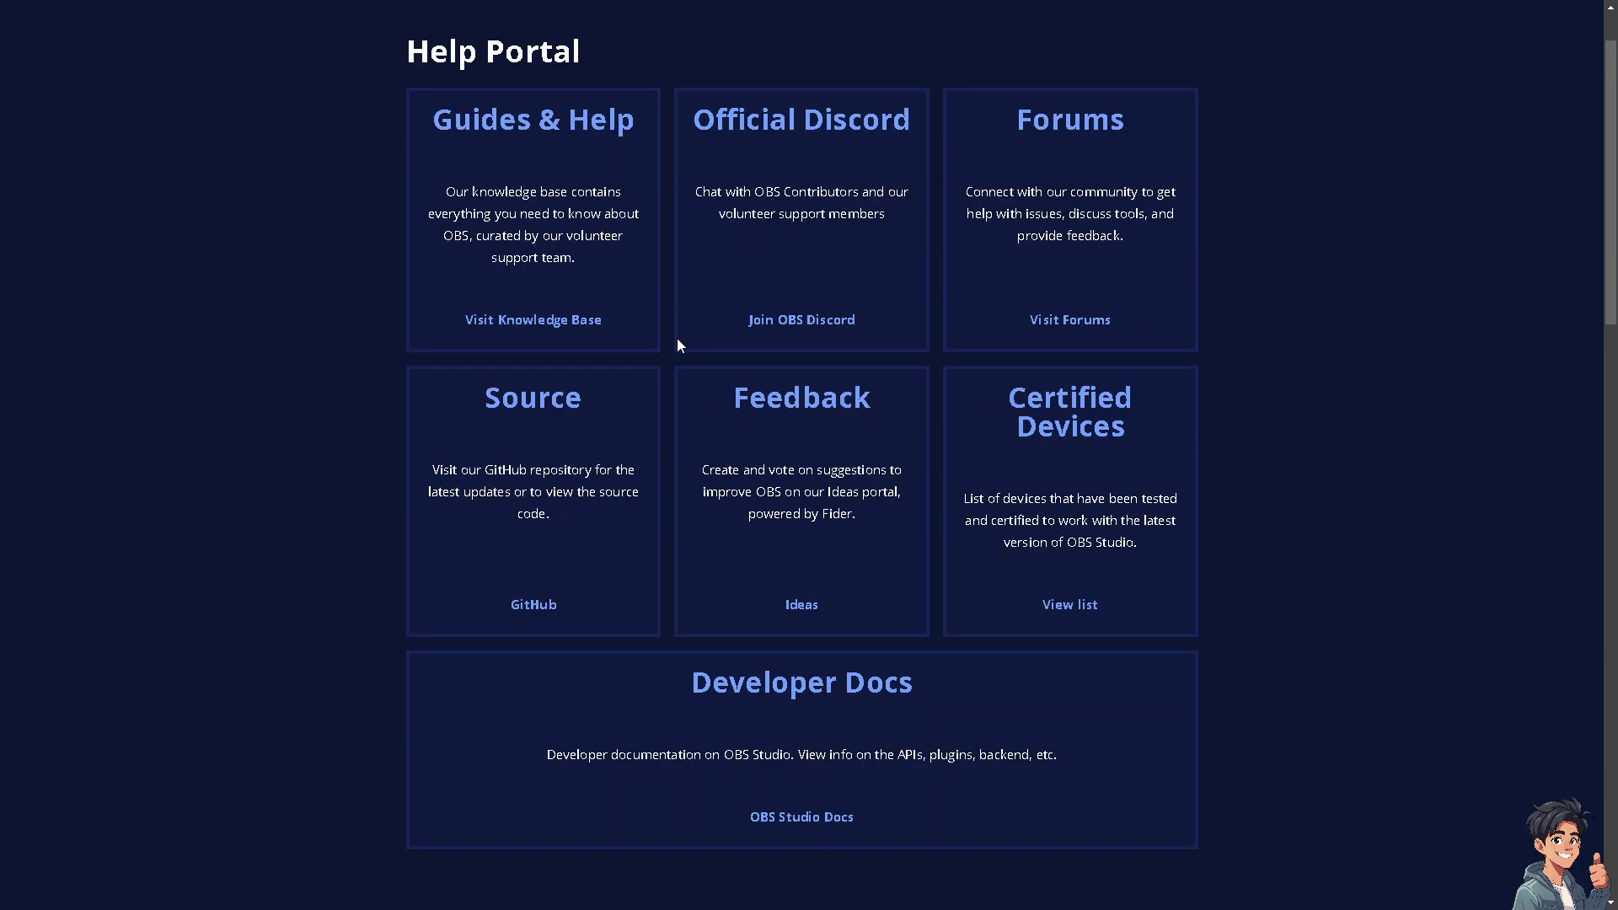
scroll(676, 337, "up", 1)
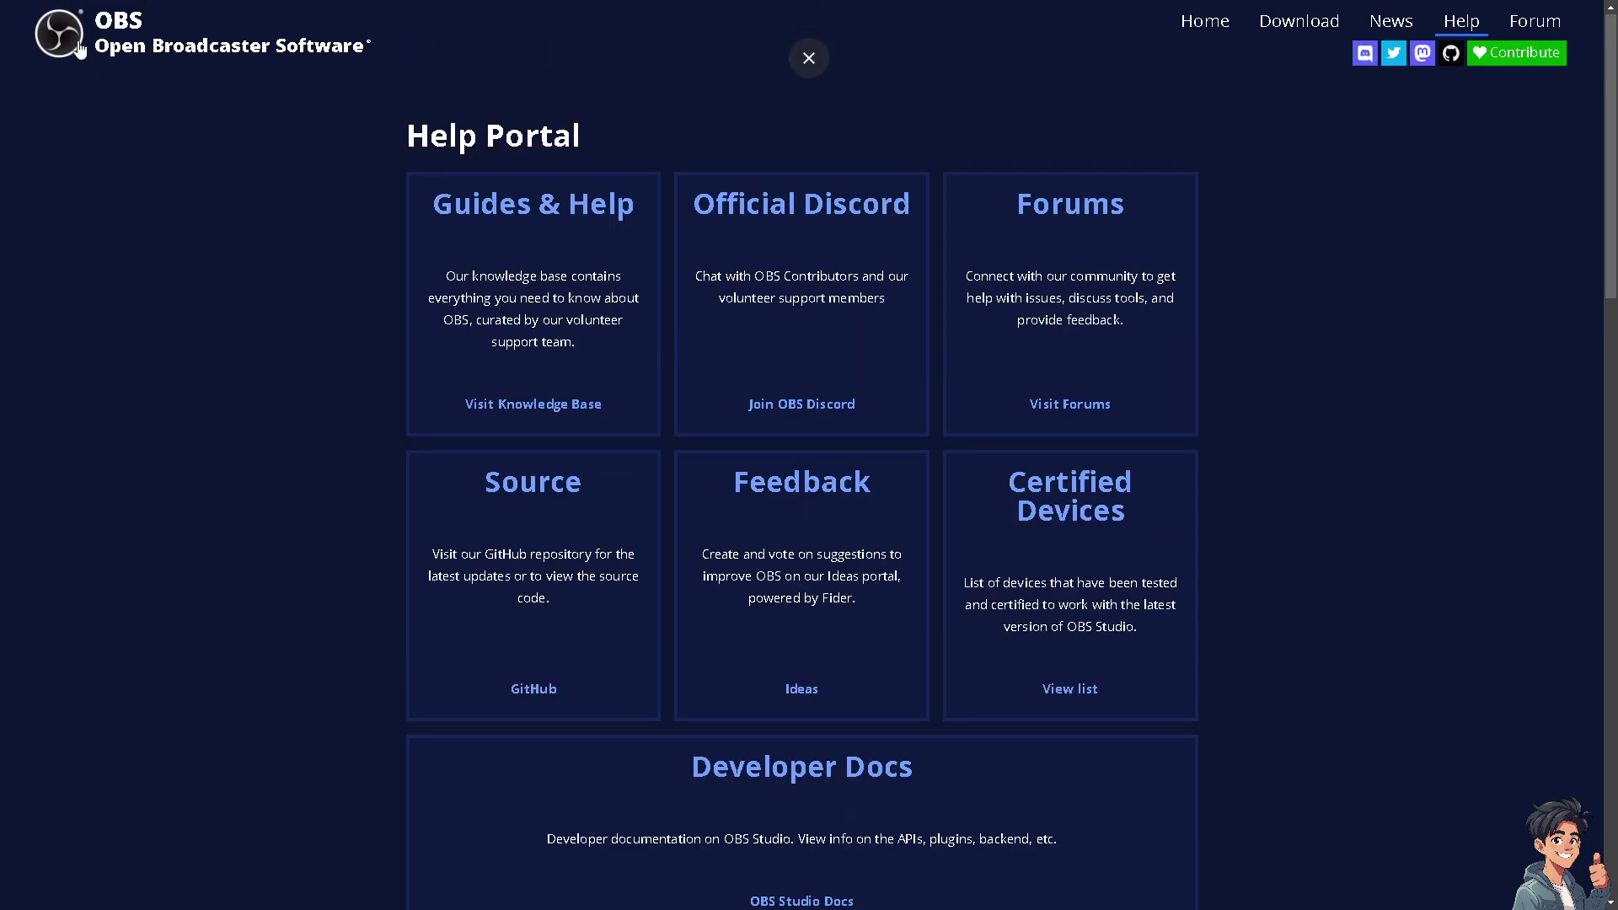